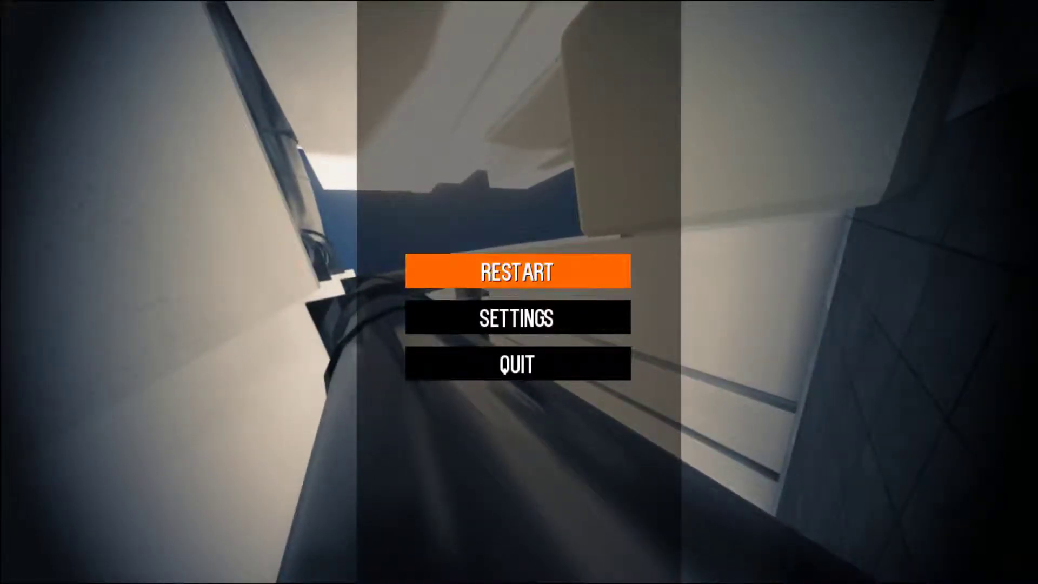
pyautogui.press('Return')
pyautogui.press('w')
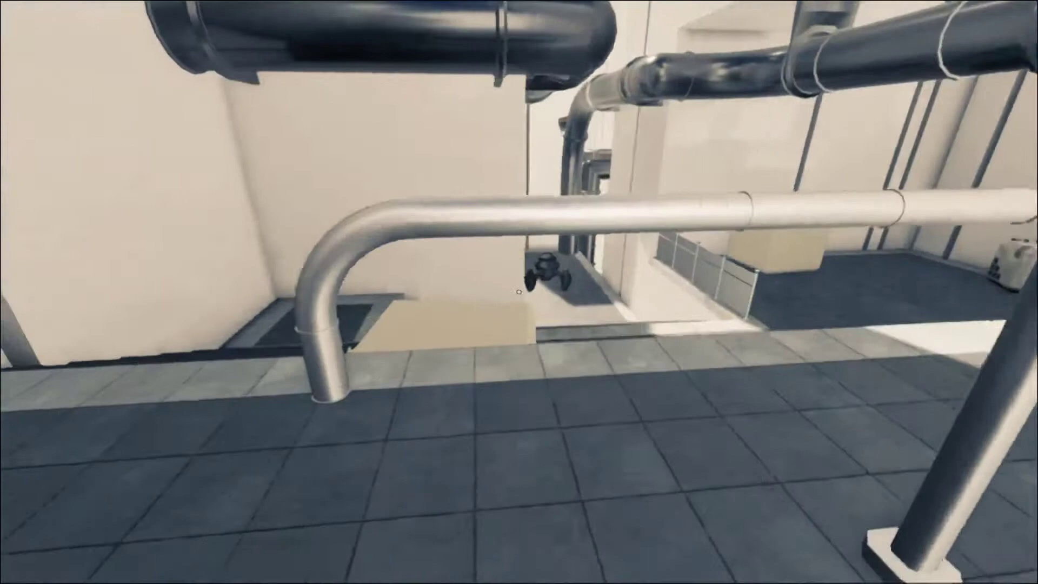
pyautogui.press('w')
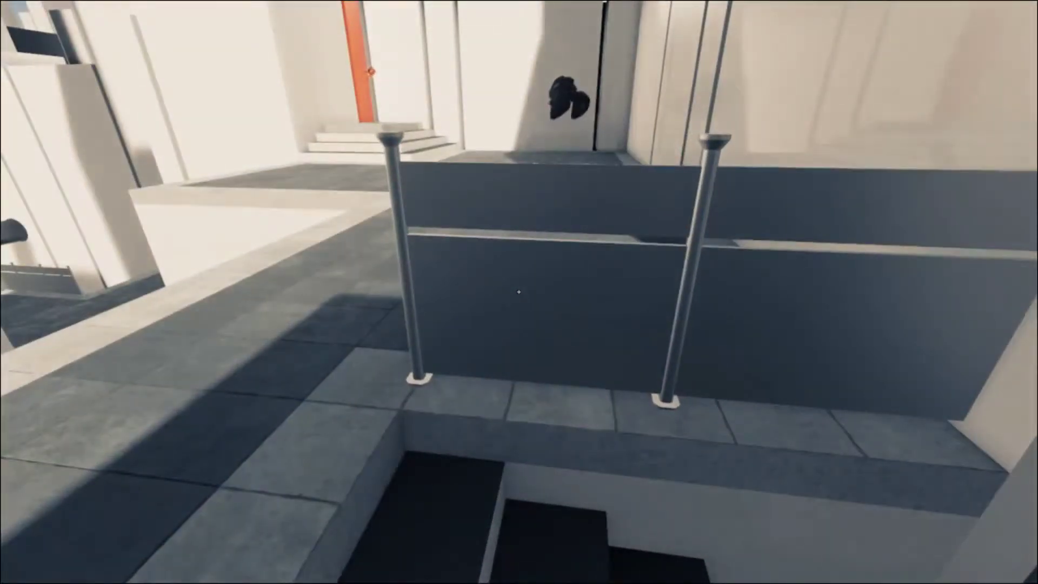
pyautogui.press('w')
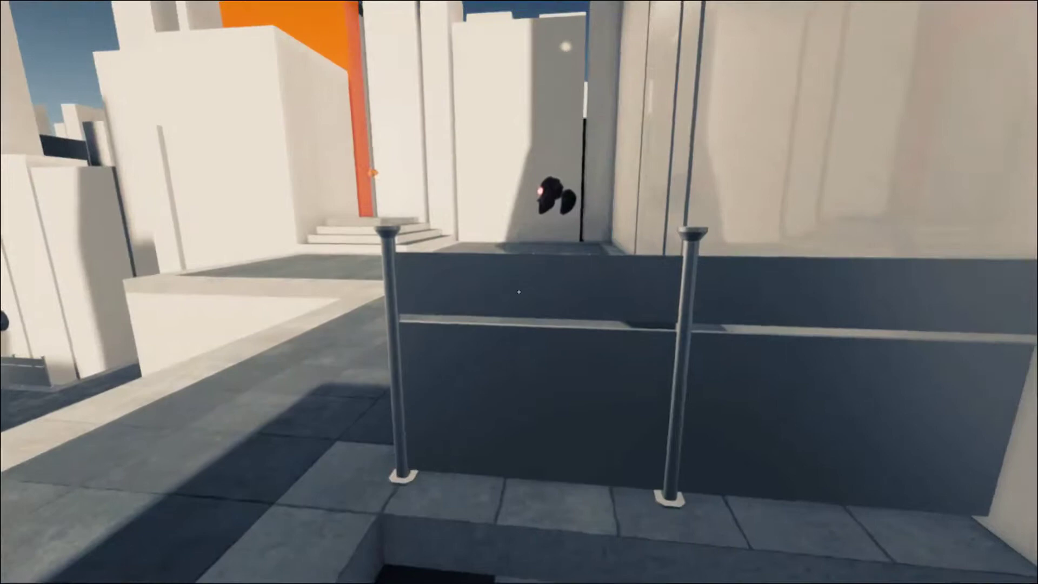
pyautogui.press('w')
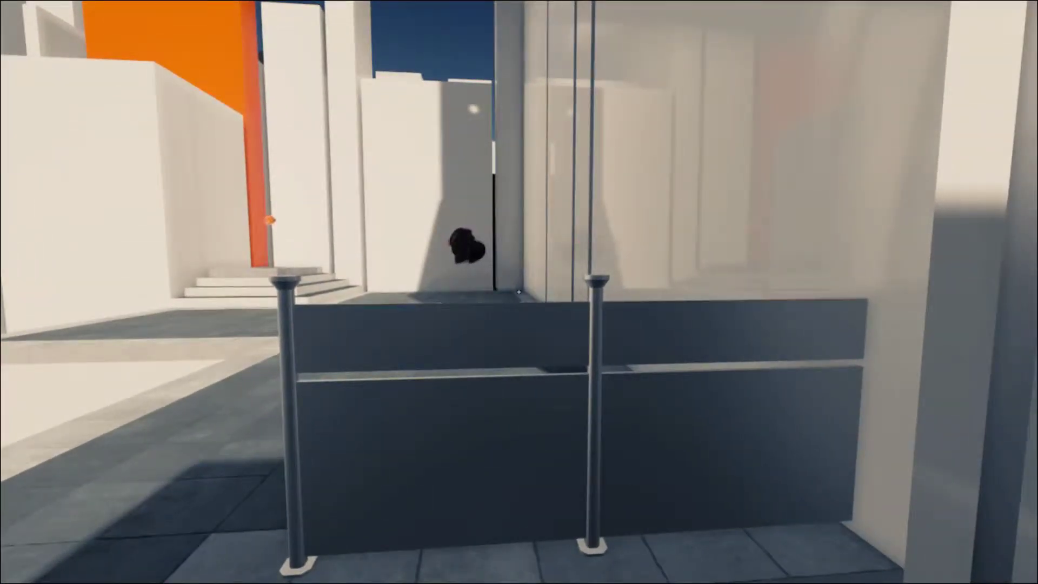
pyautogui.press('w')
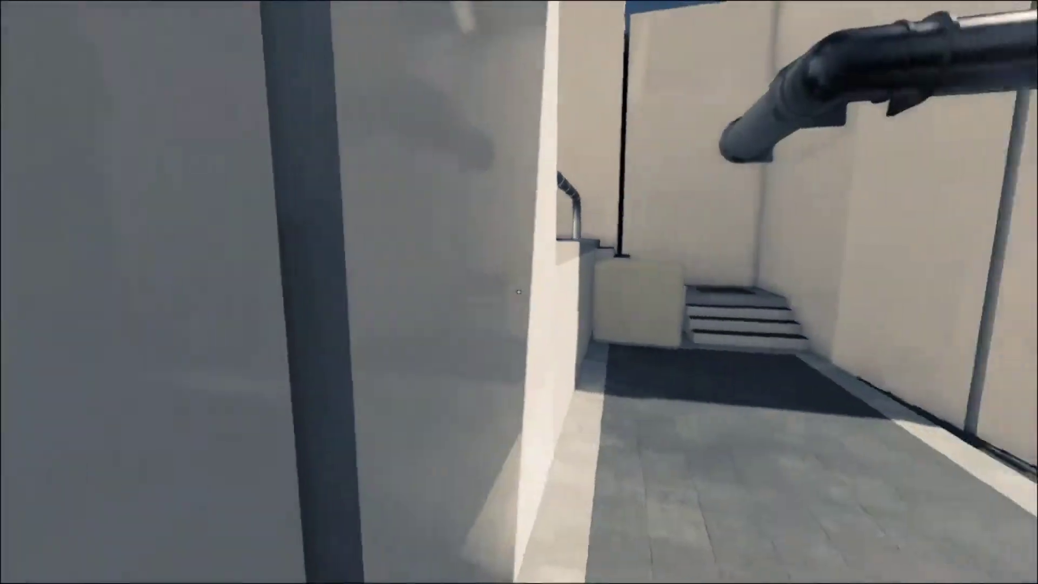
pyautogui.press('w')
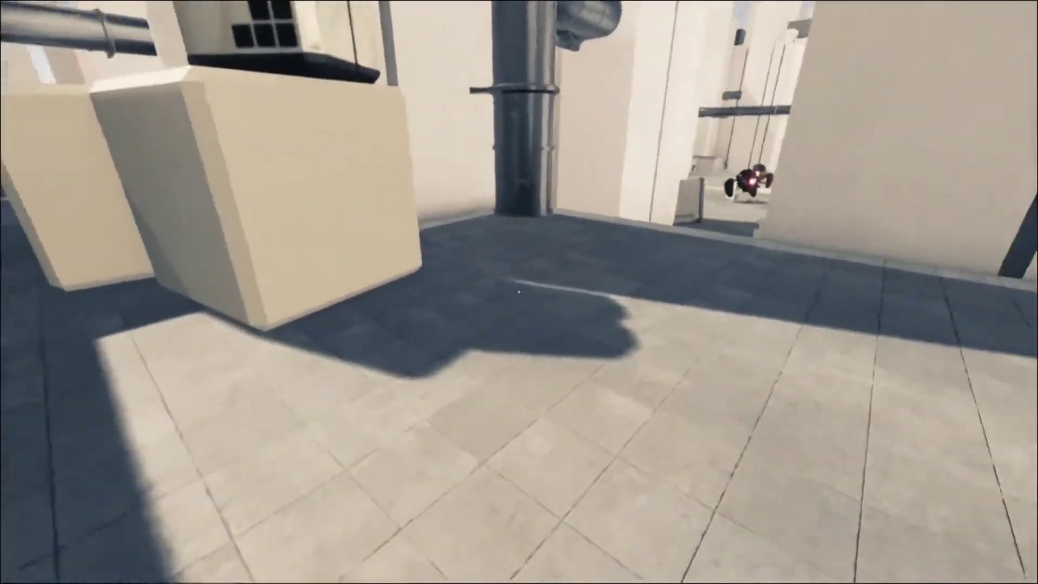
pyautogui.press('w')
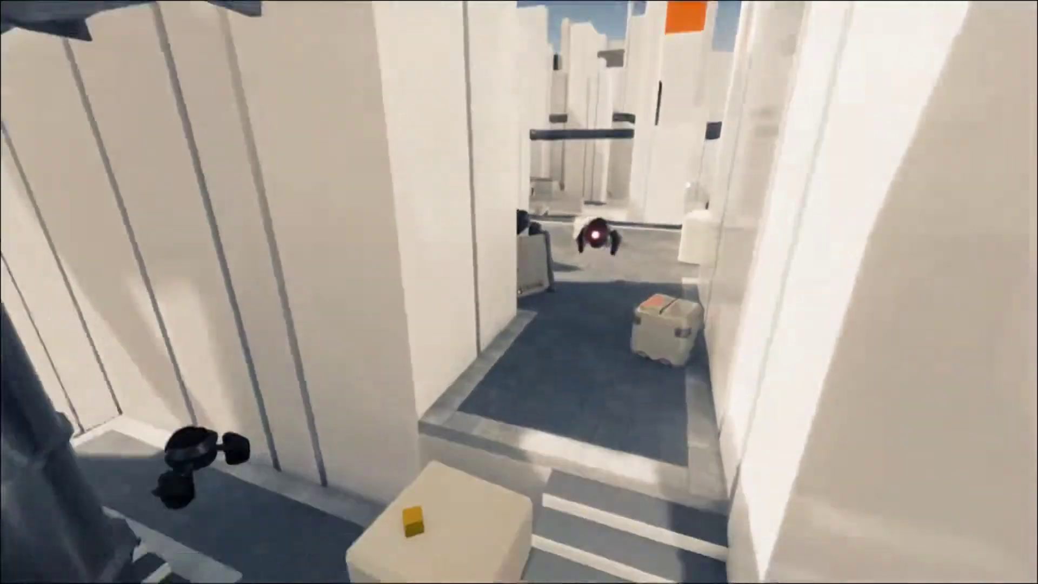
pyautogui.press('w')
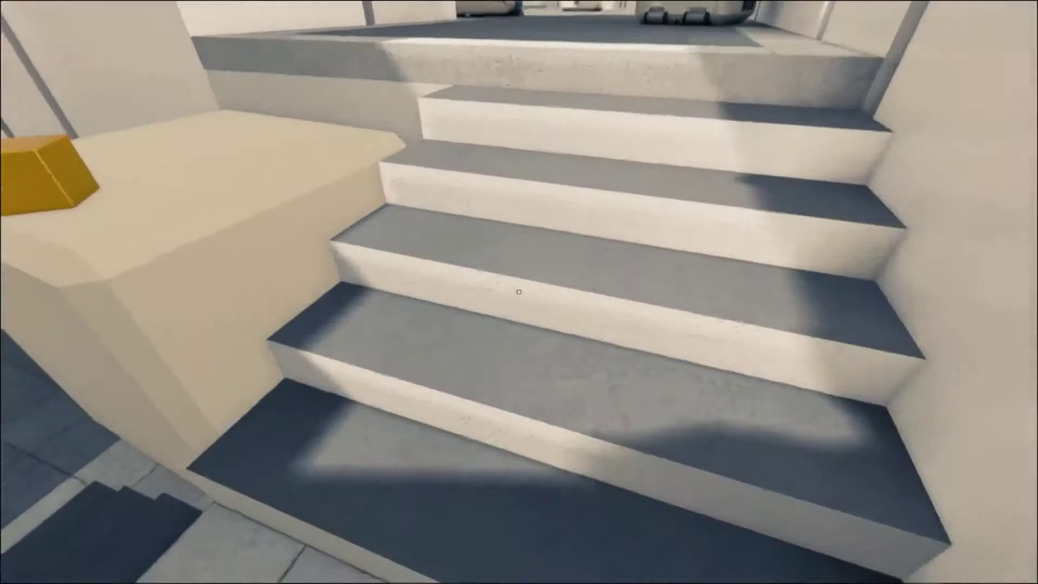
pyautogui.press('w')
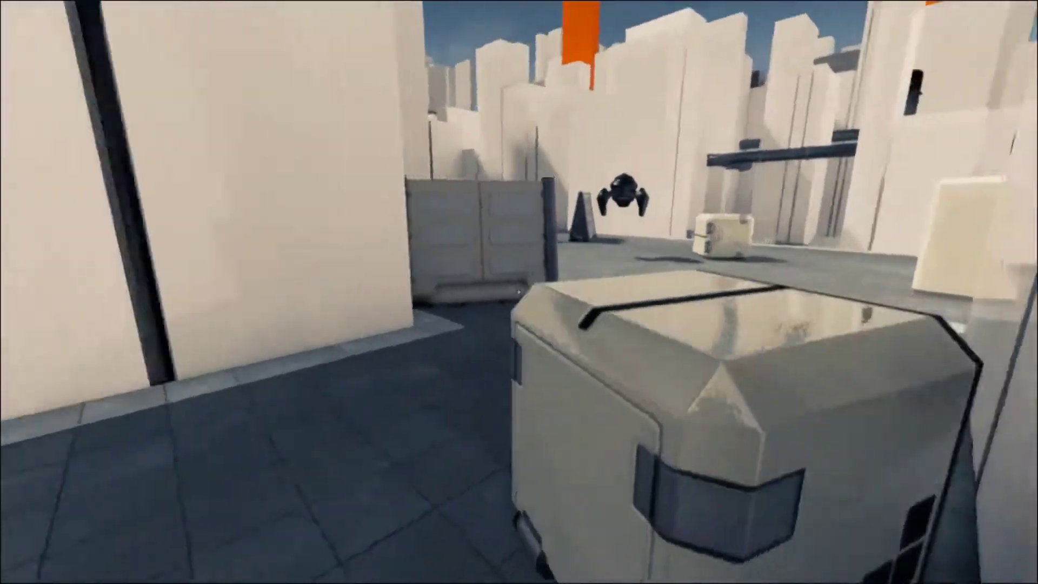
pyautogui.press('w')
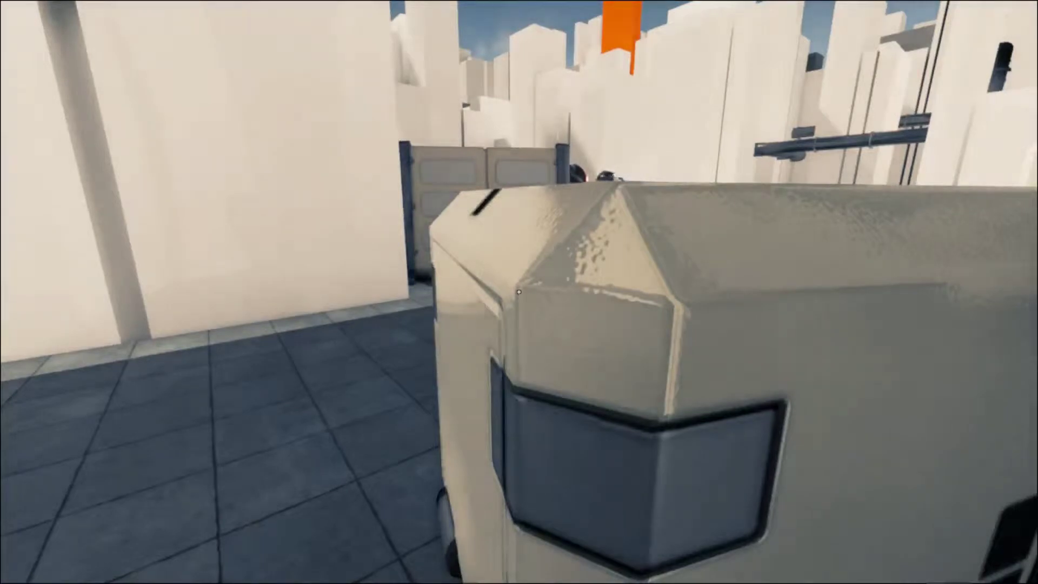
pyautogui.press('w')
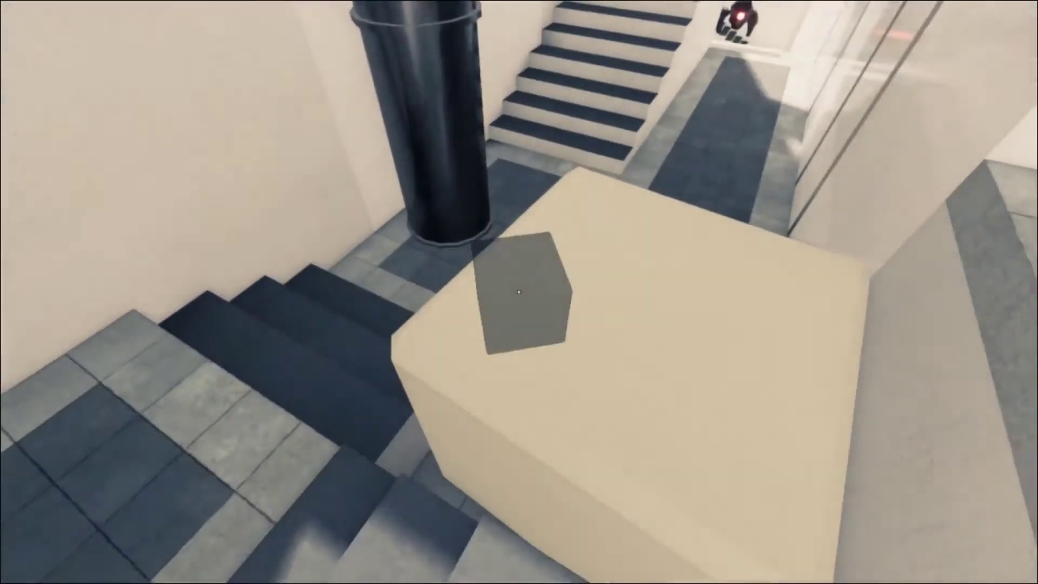
pyautogui.press('w')
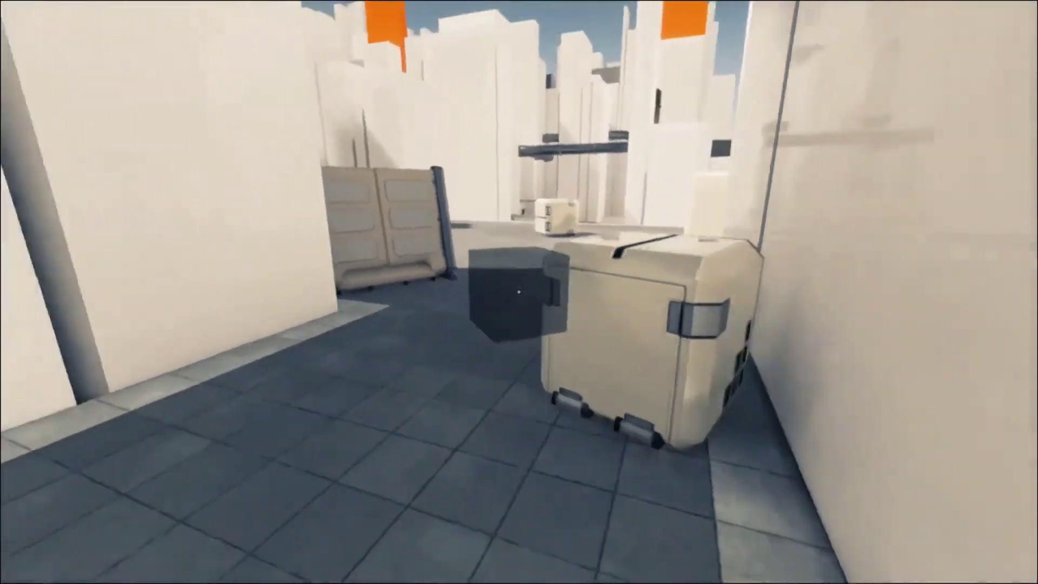
pyautogui.press('w')
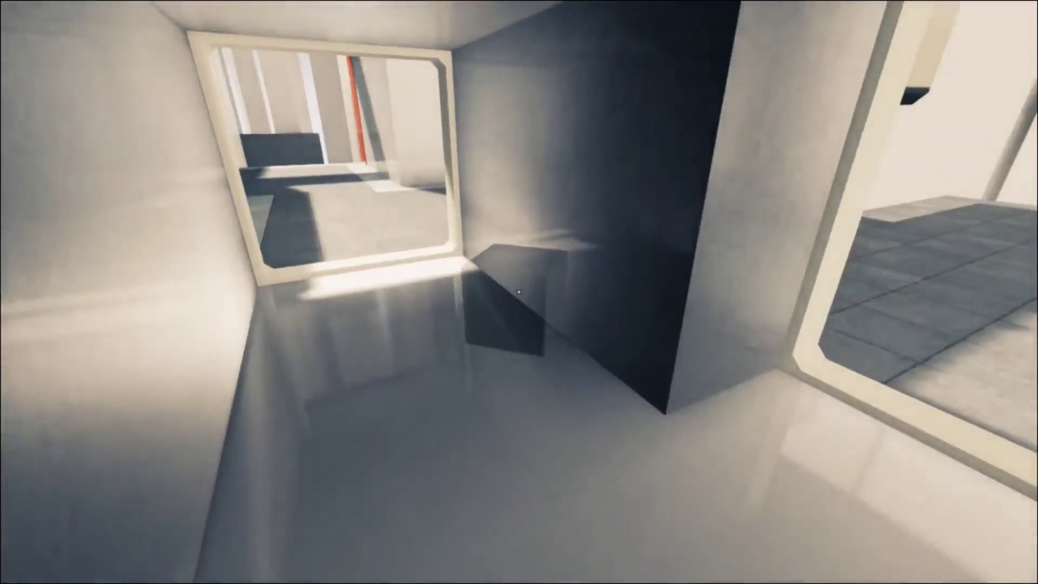
pyautogui.press('w')
pyautogui.press('w')
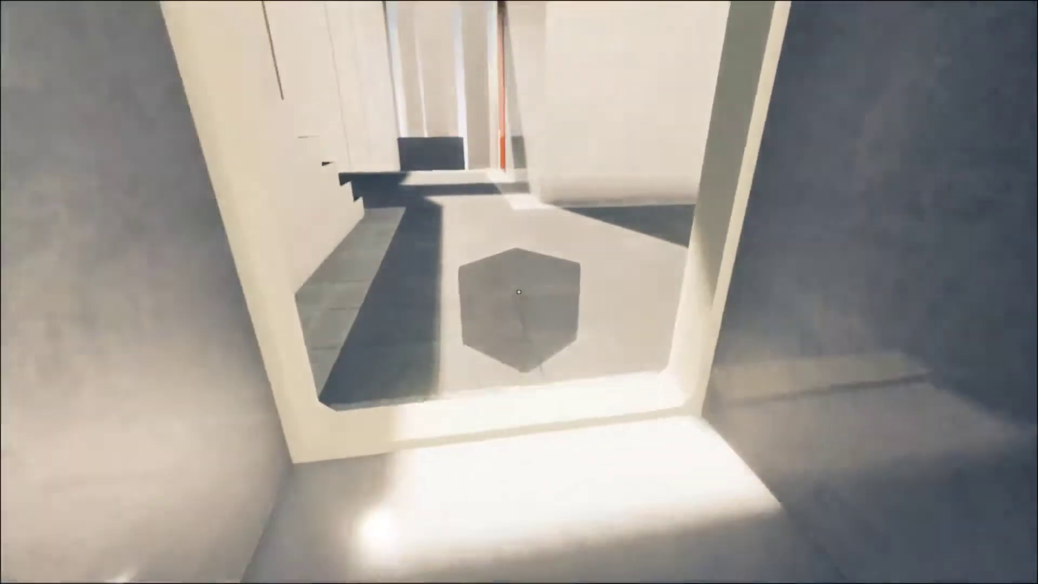
pyautogui.press('w')
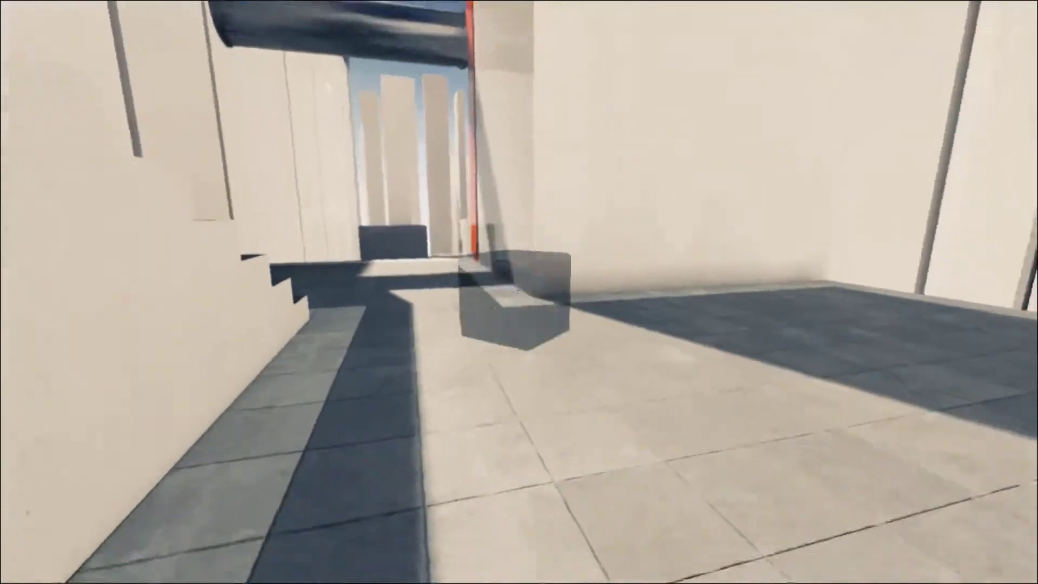
pyautogui.press('w')
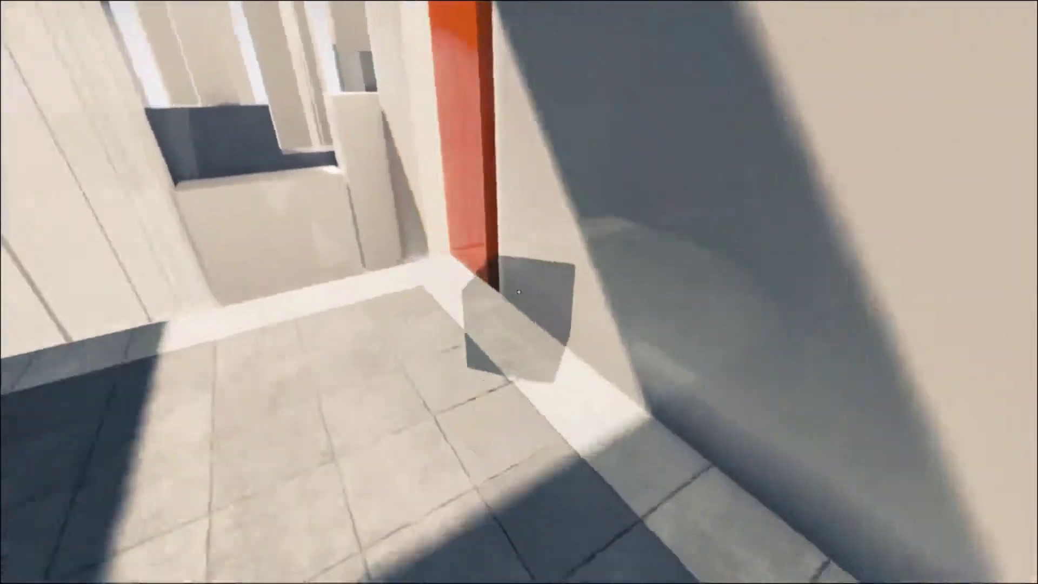
pyautogui.press('w')
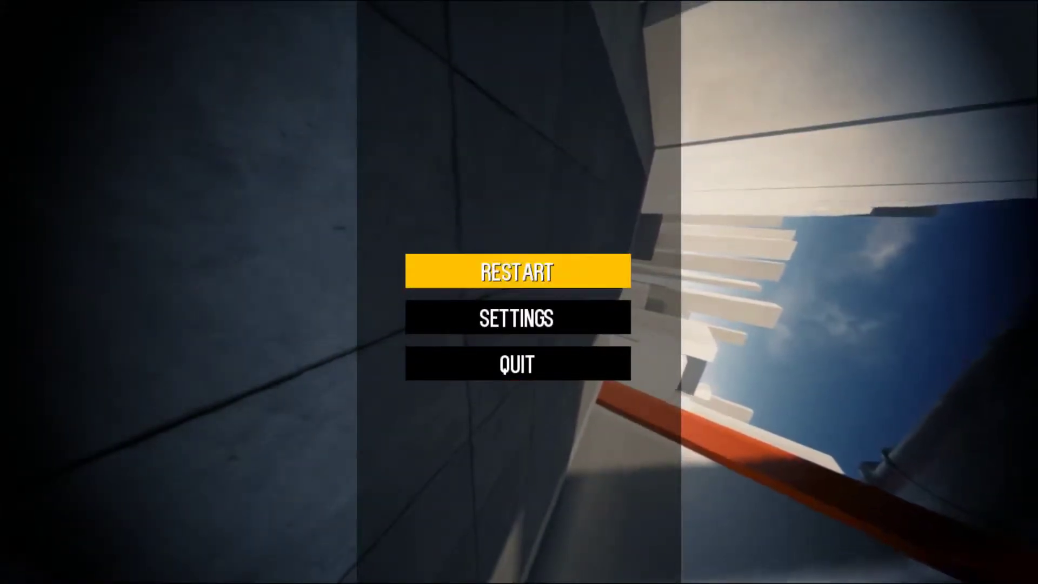
pyautogui.click(518, 272)
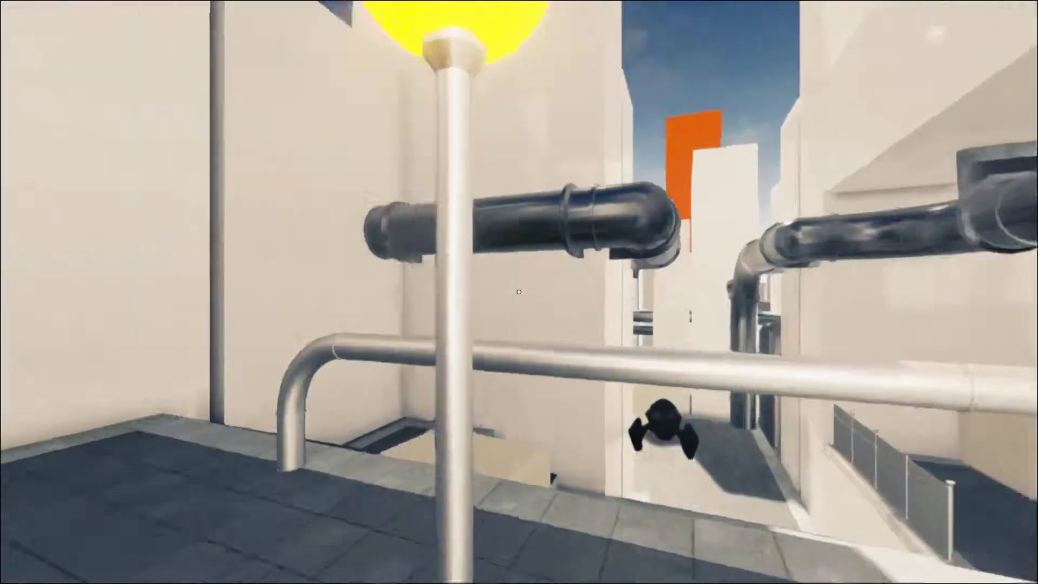